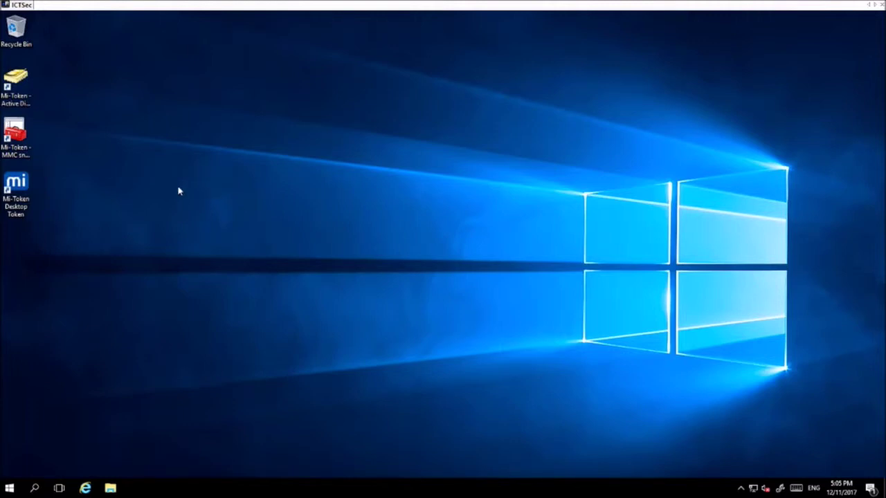
- Launch the Mi-Token MMC snap-in console with administrator approval
left_click(22, 141)
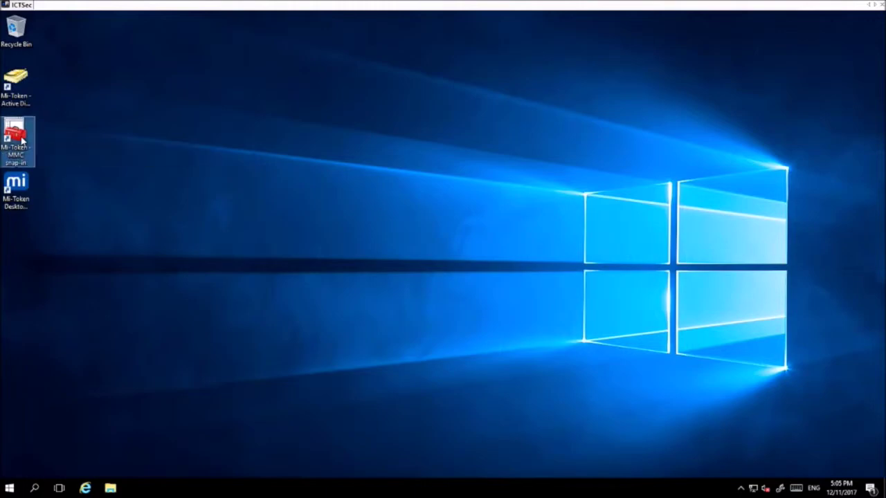
double_click(15, 135)
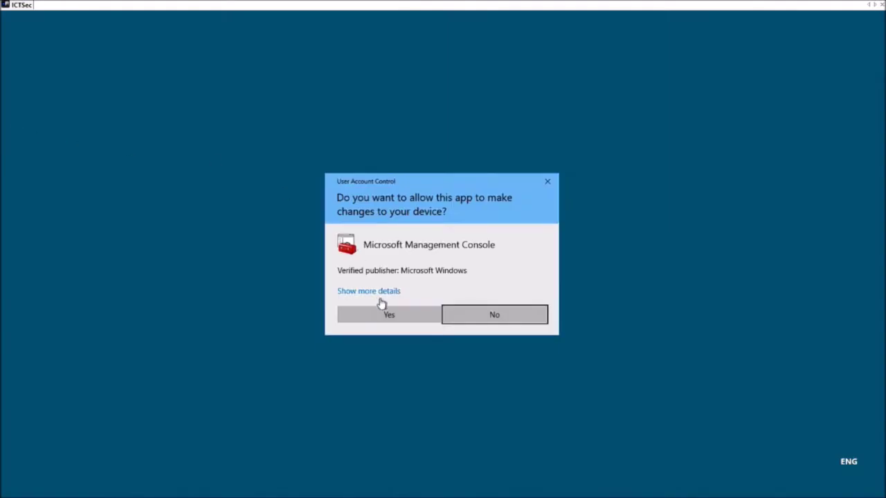
left_click(382, 314)
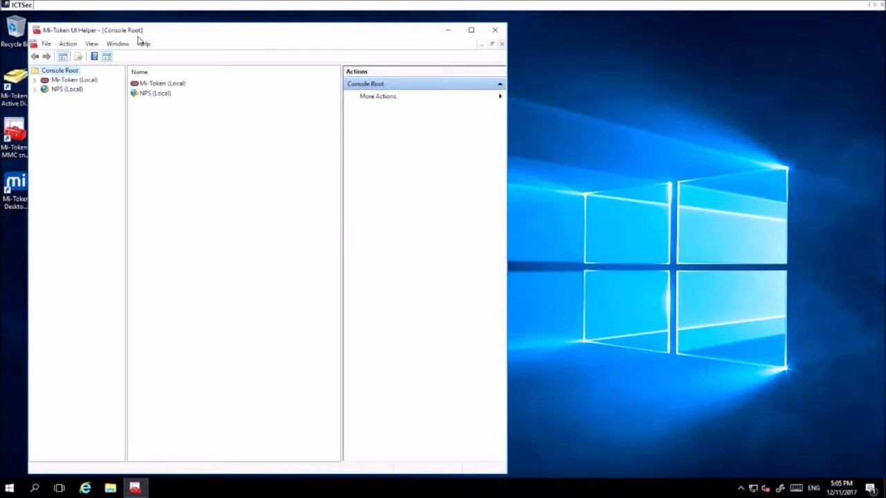
left_click_drag(173, 37, 246, 33)
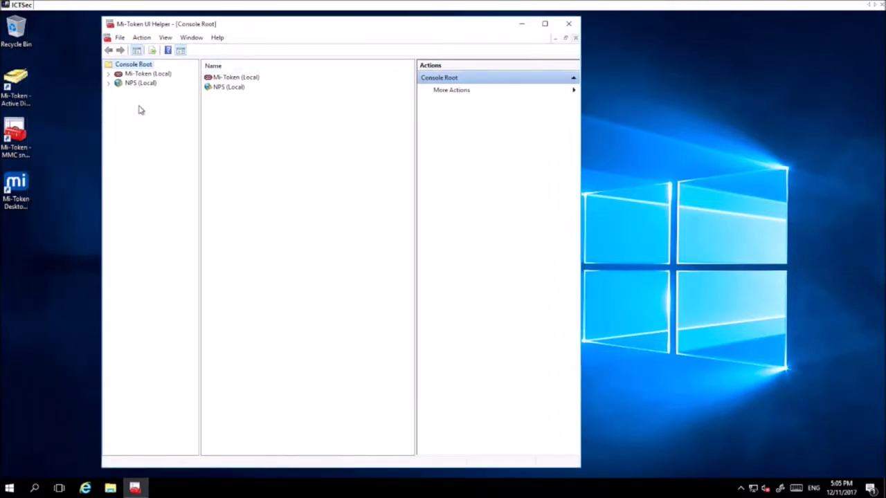
- Expand NPS (Local) and Policies to list the Connection Request Policies
double_click(118, 83)
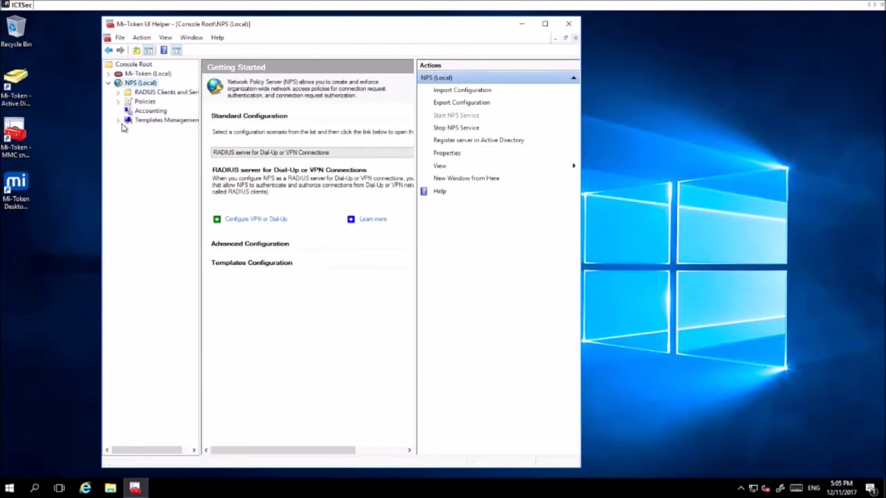
left_click(119, 101)
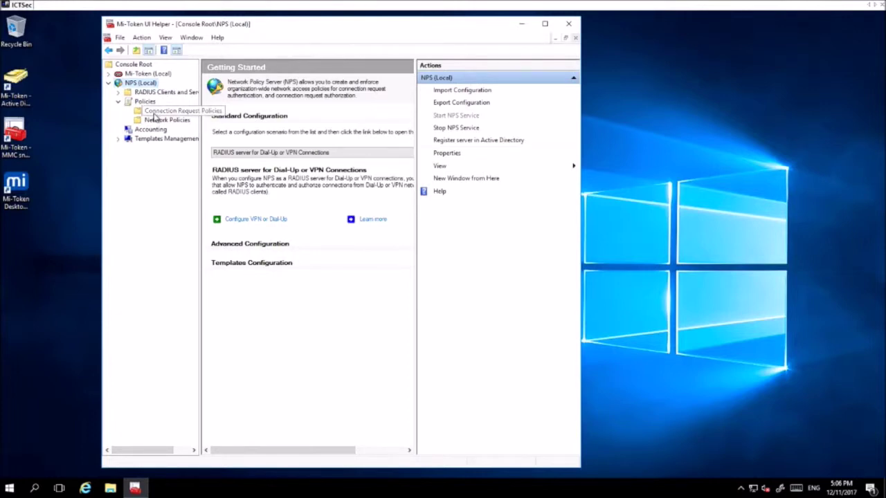
left_click(155, 113)
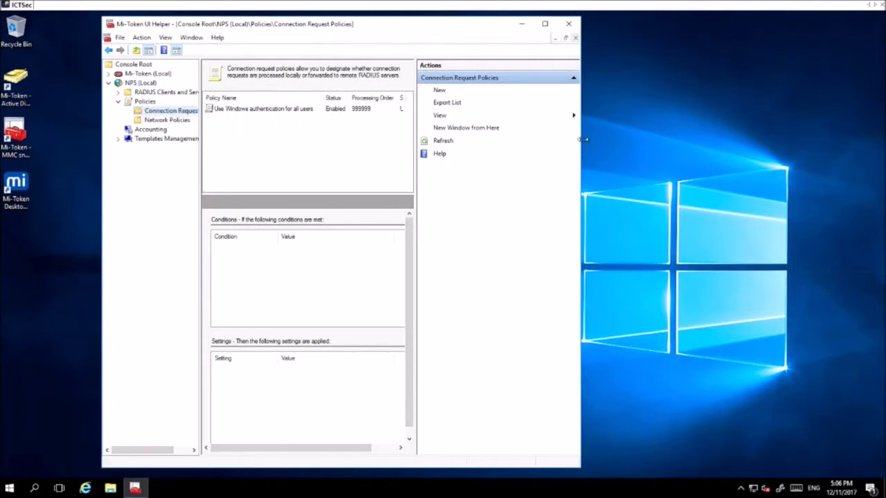
- Check the 'Use Windows authentication for all users' policy's conditions and authentication settings
left_click_drag(584, 140, 744, 139)
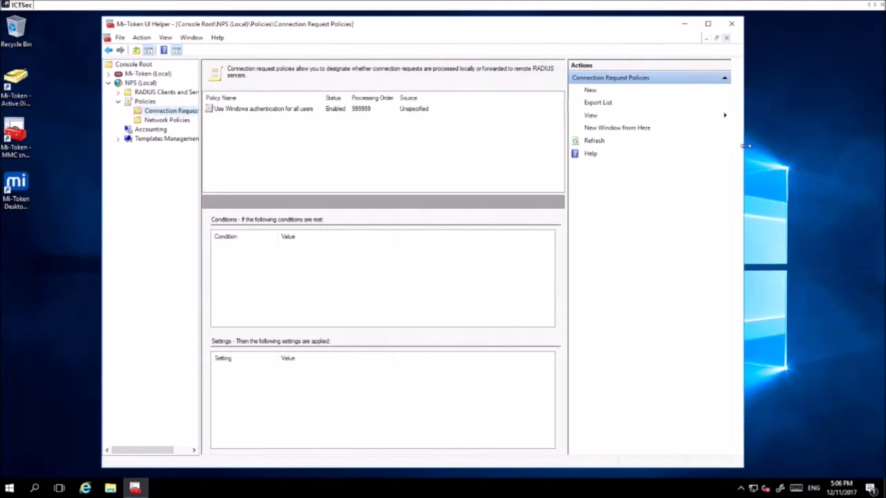
right_click(254, 115)
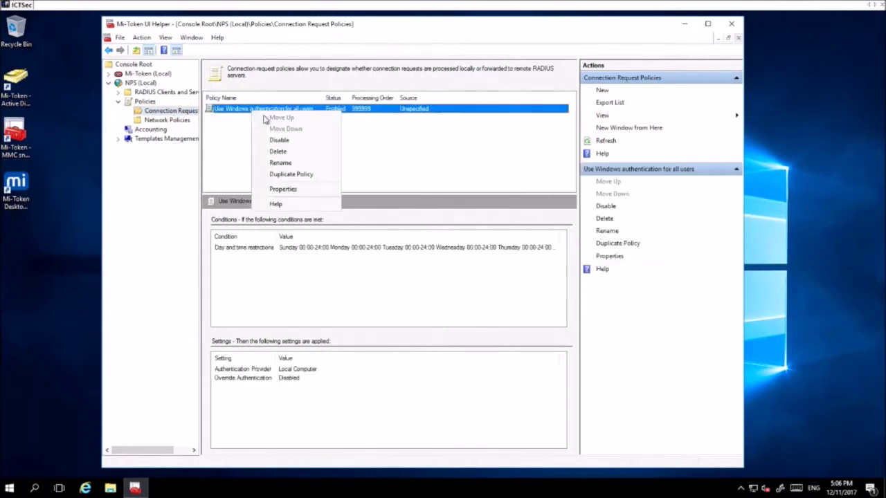
left_click(309, 192)
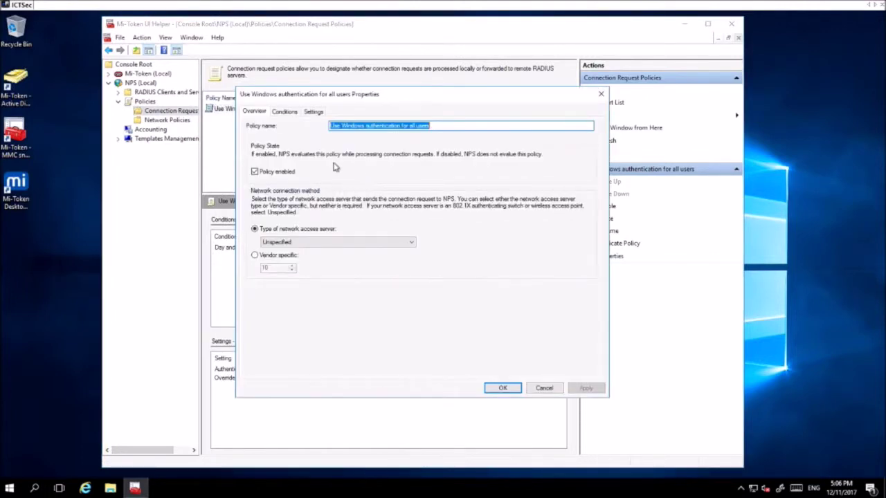
left_click(300, 115)
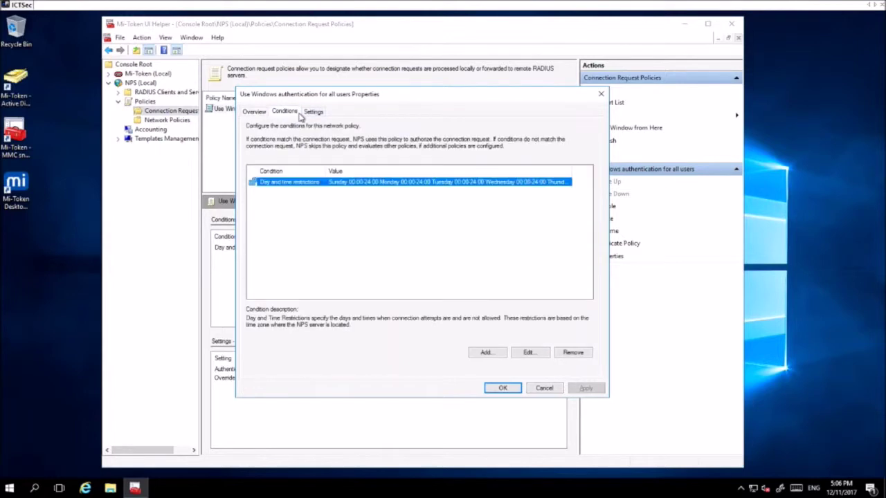
left_click(312, 114)
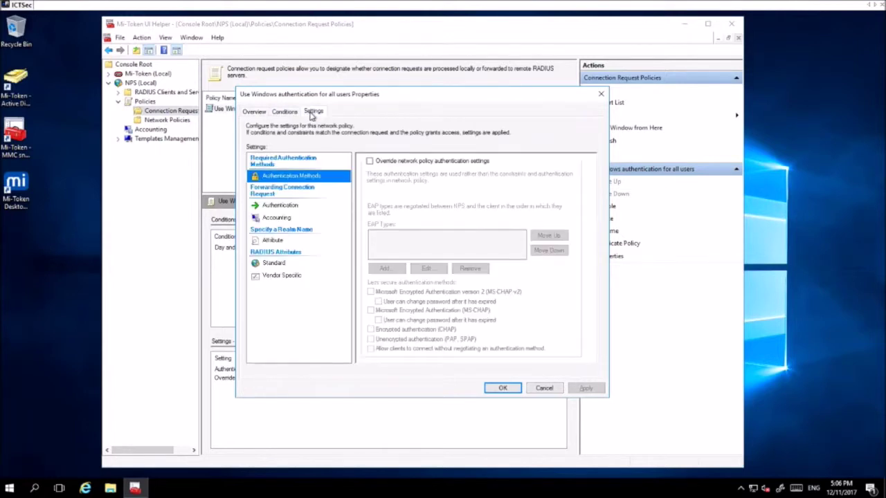
left_click(280, 207)
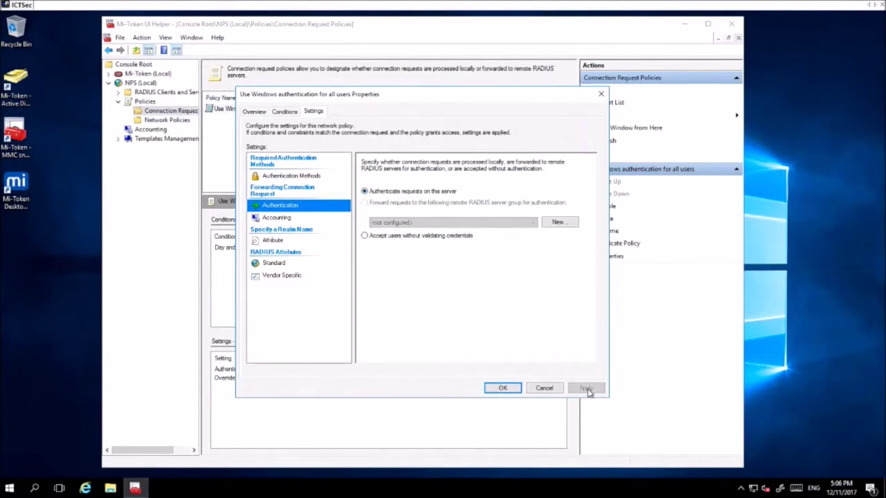
left_click(501, 388)
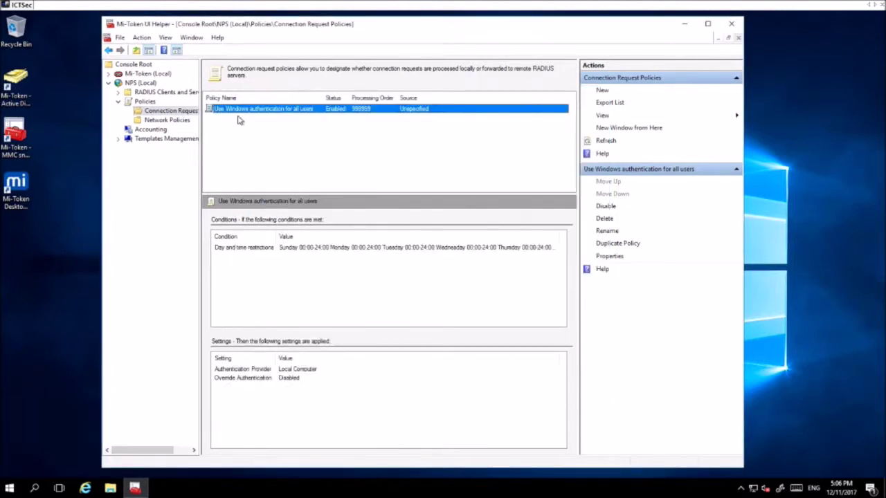
- Review the 'Connections to other access servers' network policy's allowed authentication methods, including PAP
left_click(155, 122)
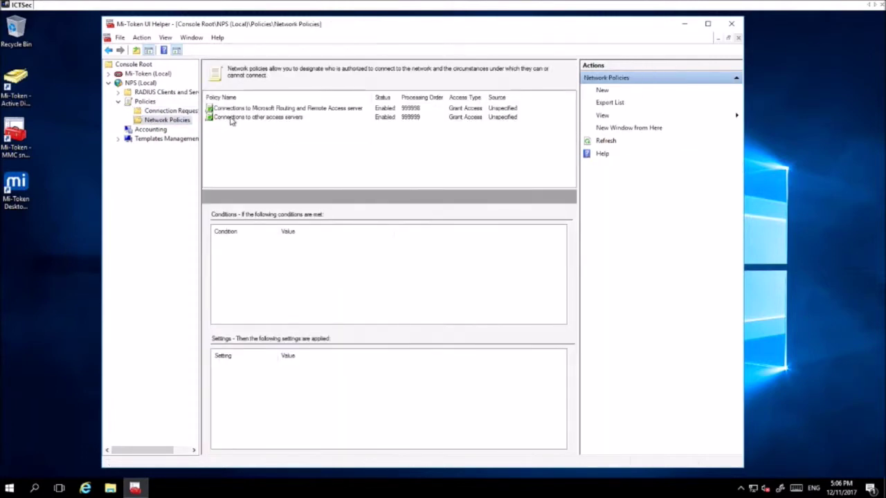
right_click(231, 119)
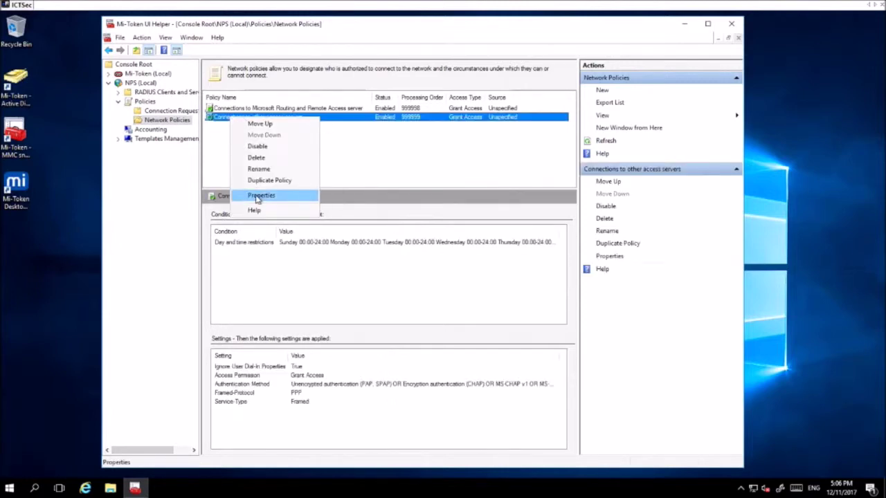
left_click(261, 196)
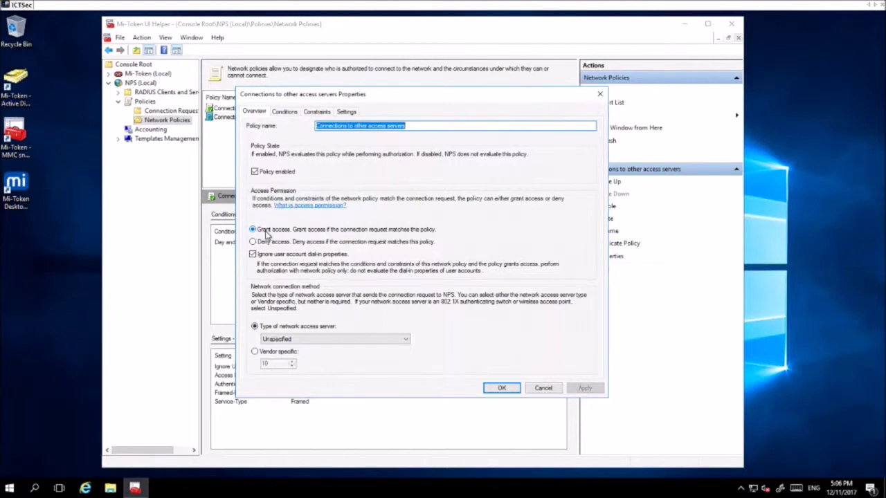
left_click(323, 112)
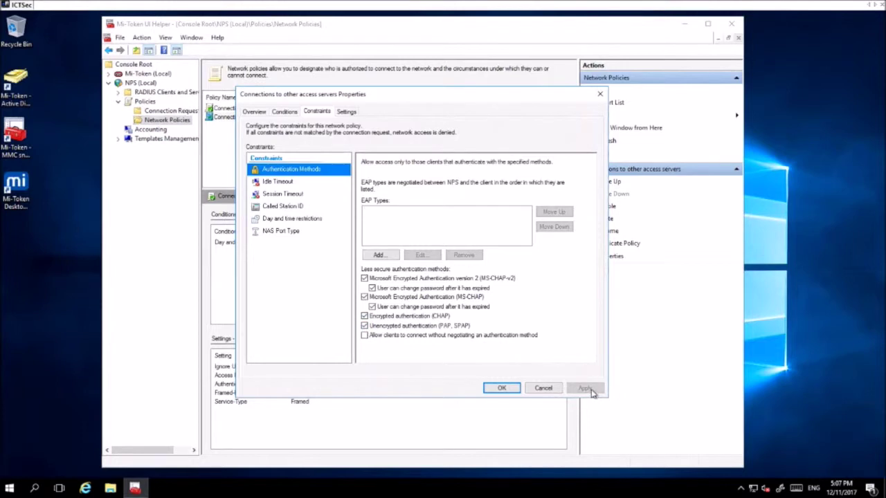
left_click(502, 388)
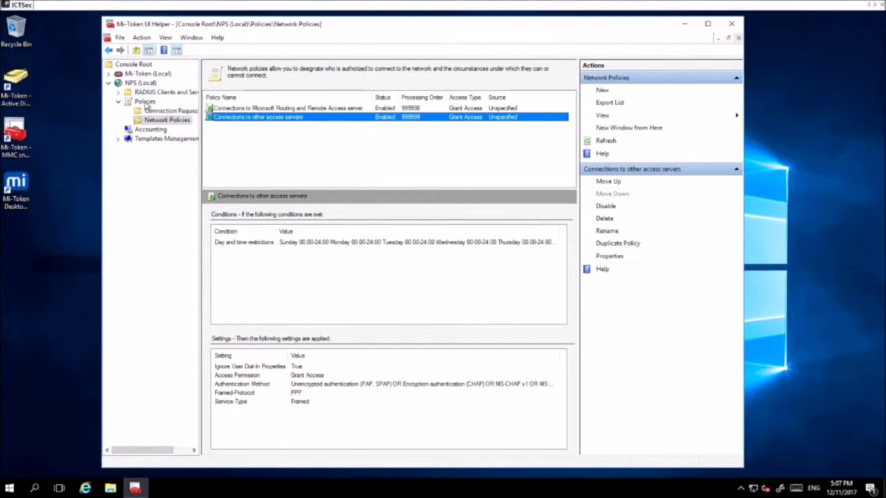
- Expand Mi-Token (Local) and confirm Mi-Token is enabled on the Windows authentication policy
left_click(119, 74)
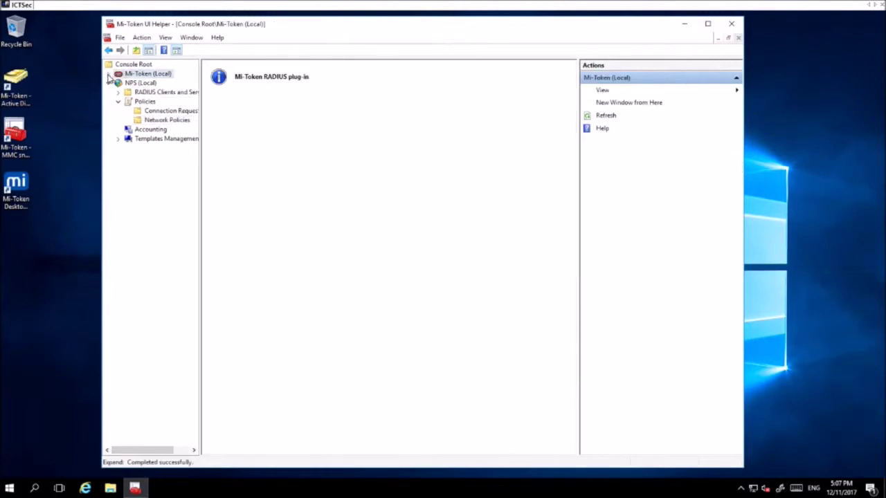
left_click(109, 75)
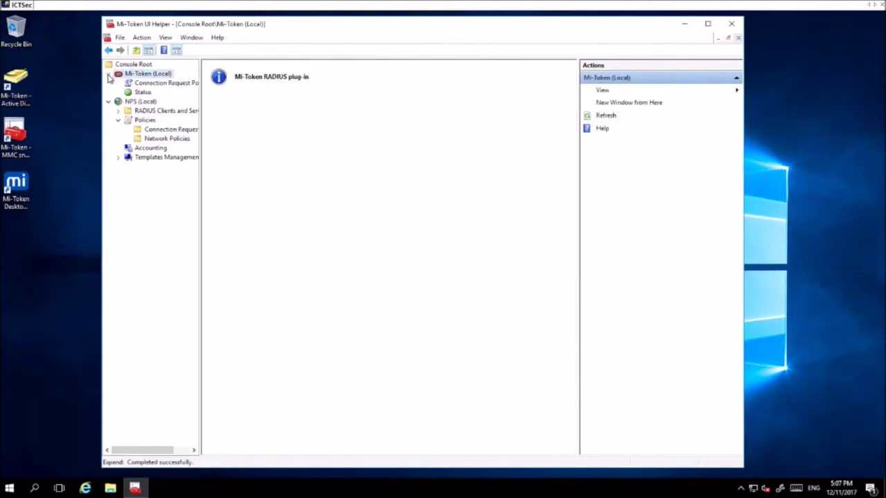
left_click(156, 84)
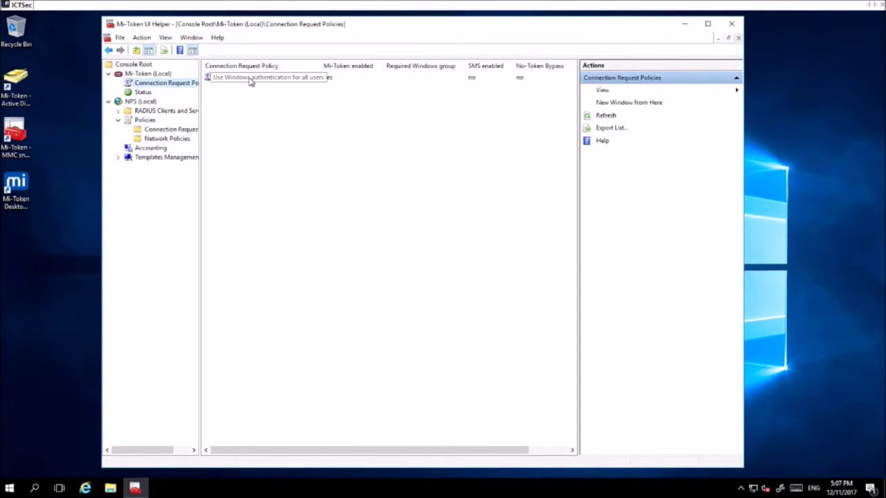
right_click(251, 81)
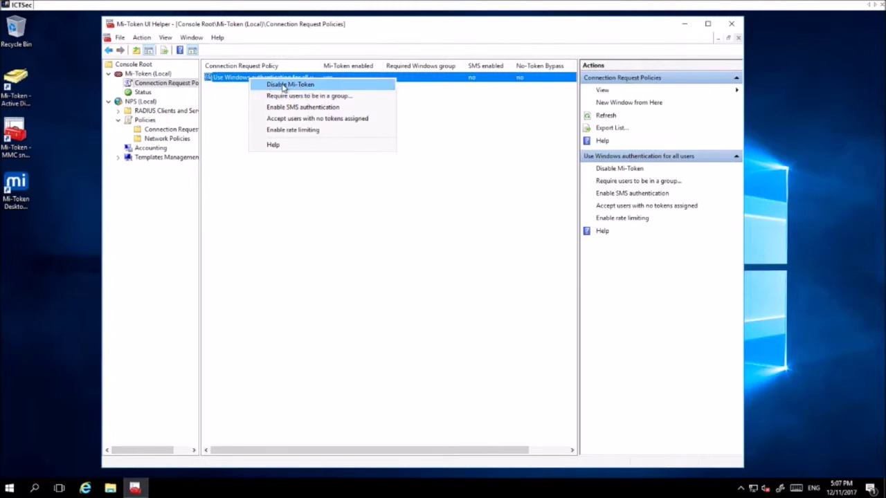
left_click(399, 213)
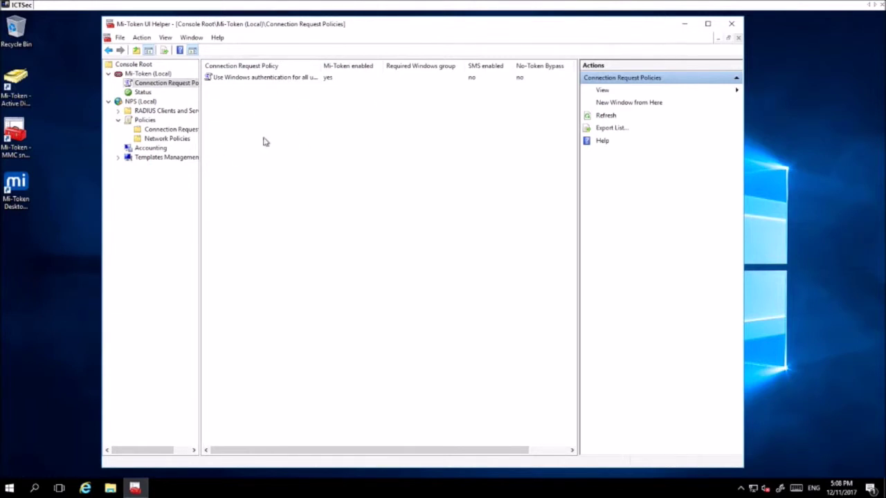
- Expand RADIUS Clients and Servers to list the configured RADIUS clients
left_click(139, 113)
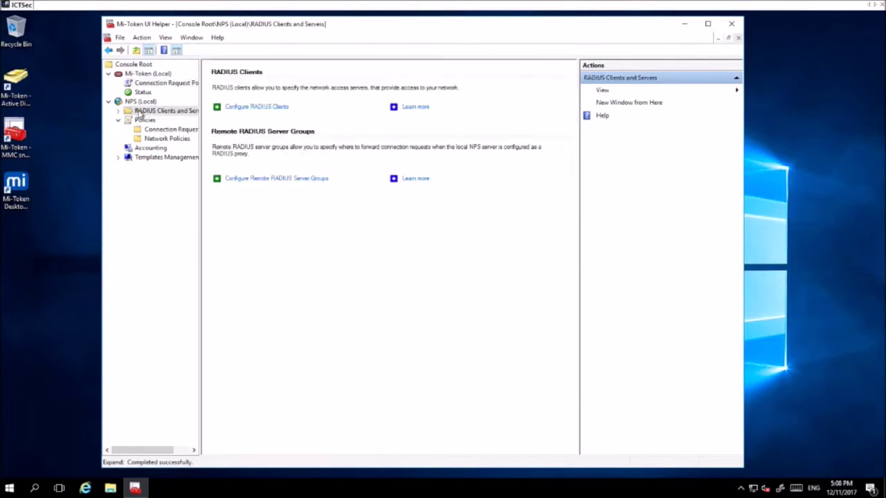
left_click(118, 111)
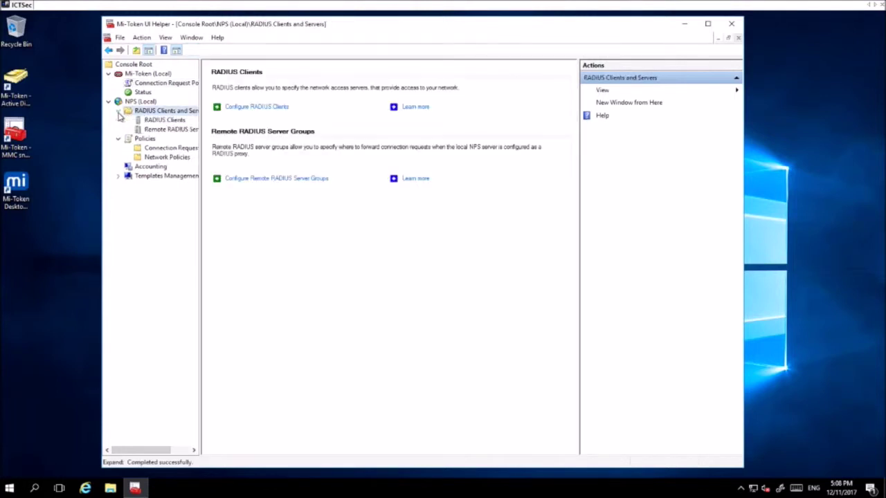
left_click(156, 120)
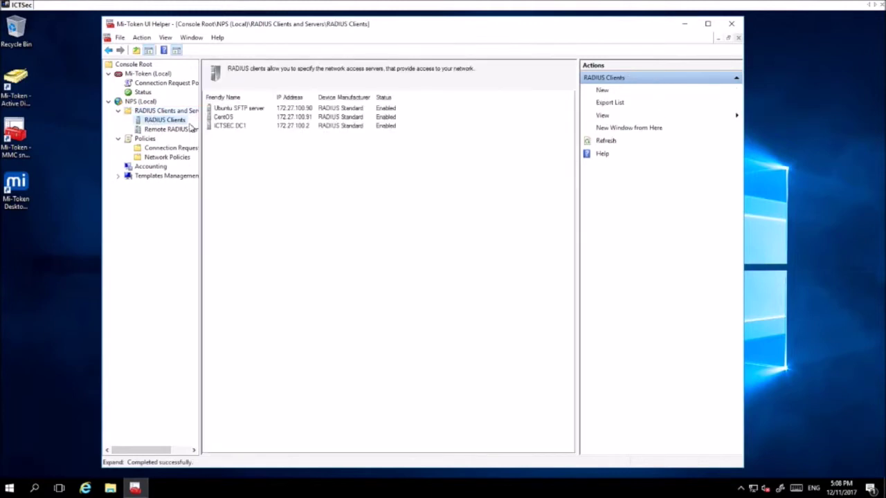
- Open the New RADIUS Client form, step through its fields, and cancel it
left_click(603, 91)
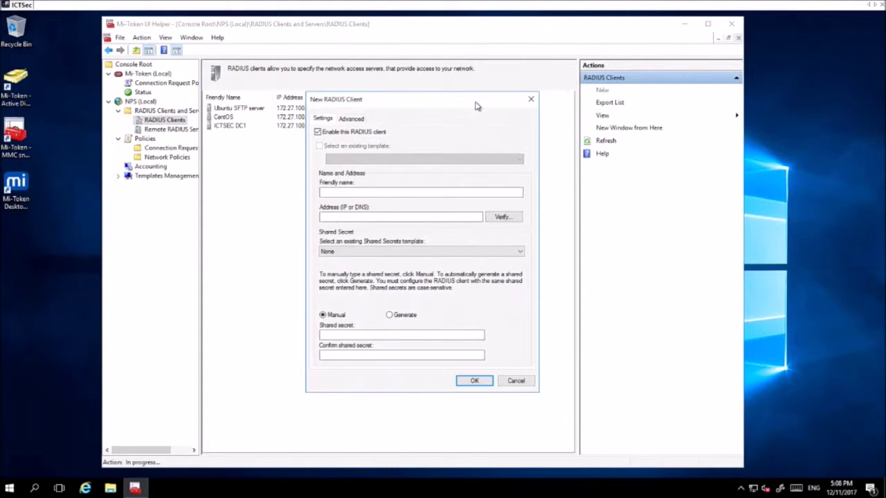
left_click_drag(447, 103, 492, 95)
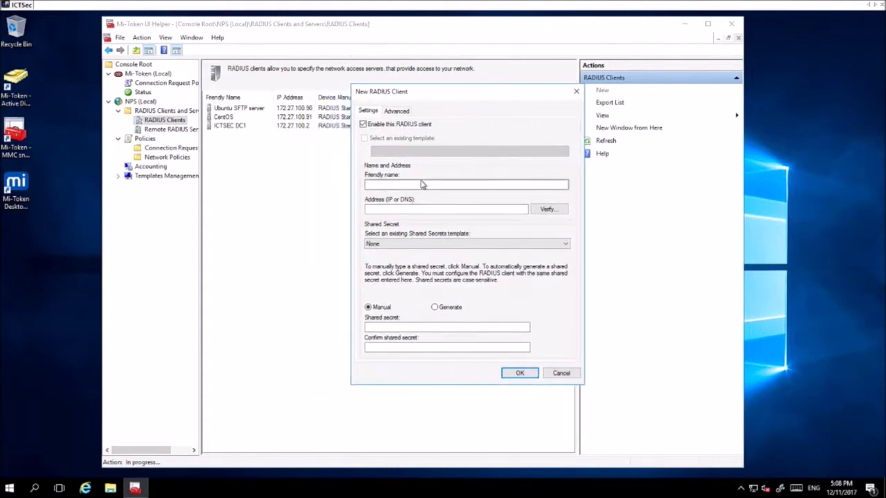
left_click(397, 184)
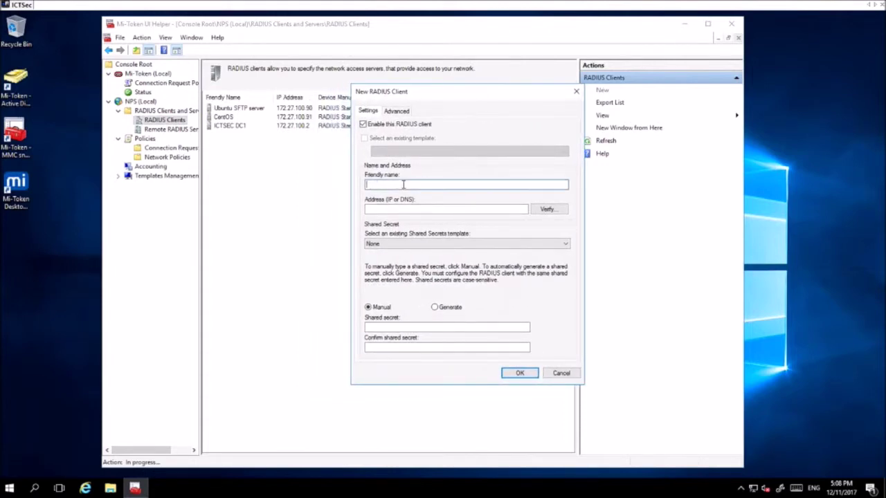
left_click(400, 210)
left_click(392, 328)
left_click(392, 349)
left_click(390, 328)
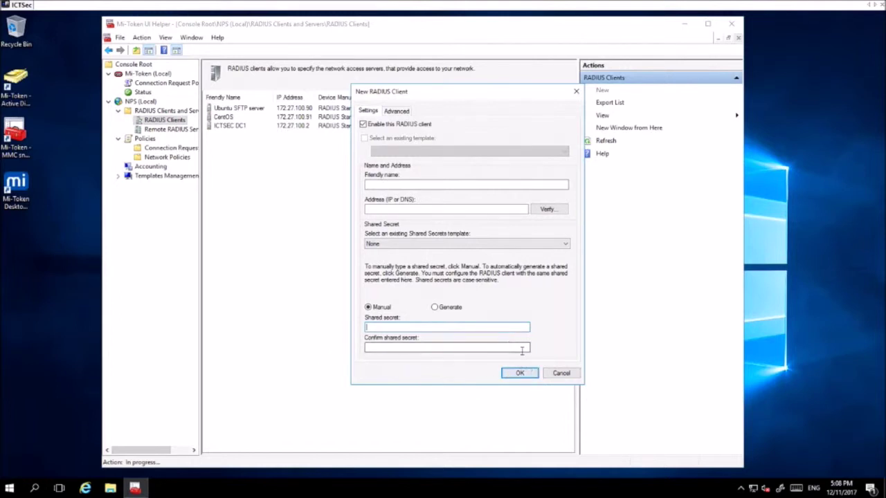
left_click(560, 374)
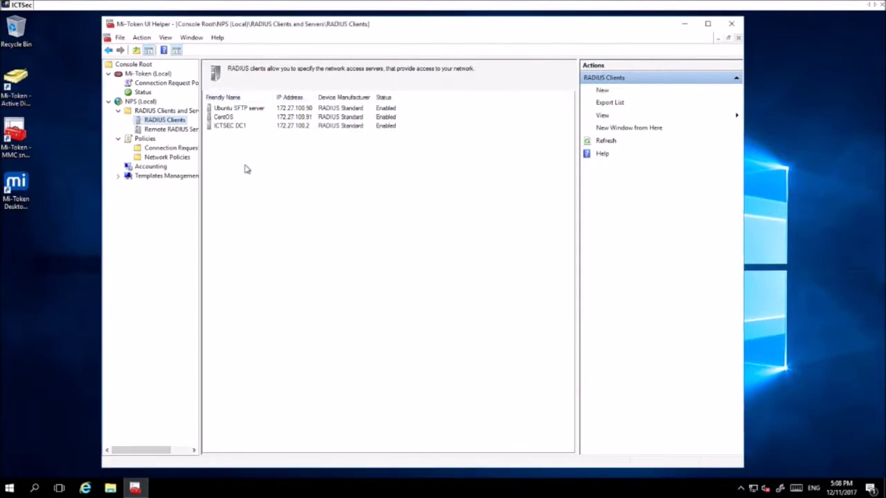
- Browse the RADIUS client rows, starting with ICTSEC DC1
left_click(238, 130)
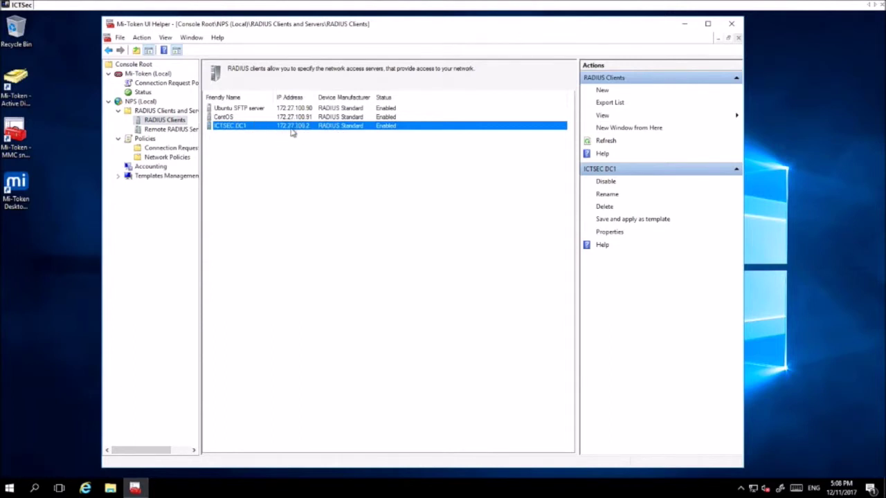
left_click(236, 118)
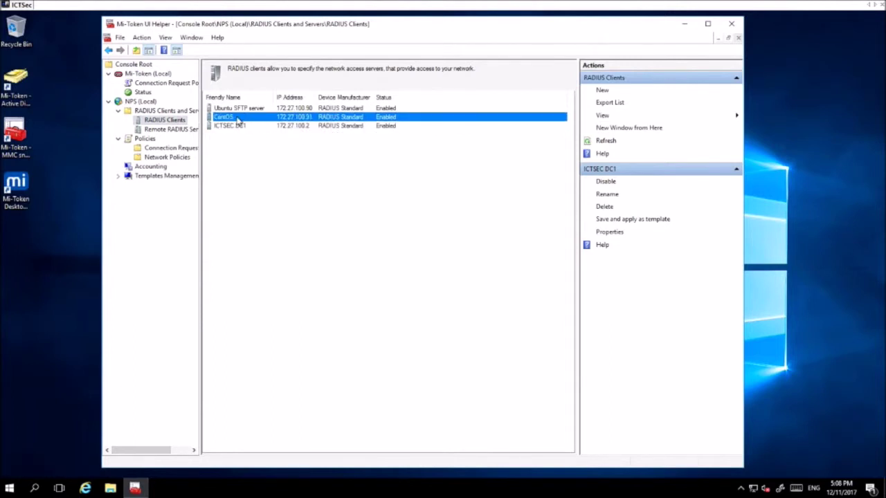
left_click(235, 110)
left_click(241, 117)
left_click(244, 109)
left_click(245, 116)
left_click(247, 110)
left_click(255, 118)
- Select the Ubuntu SFTP server and CentOS clients, then close the console
left_click(261, 111)
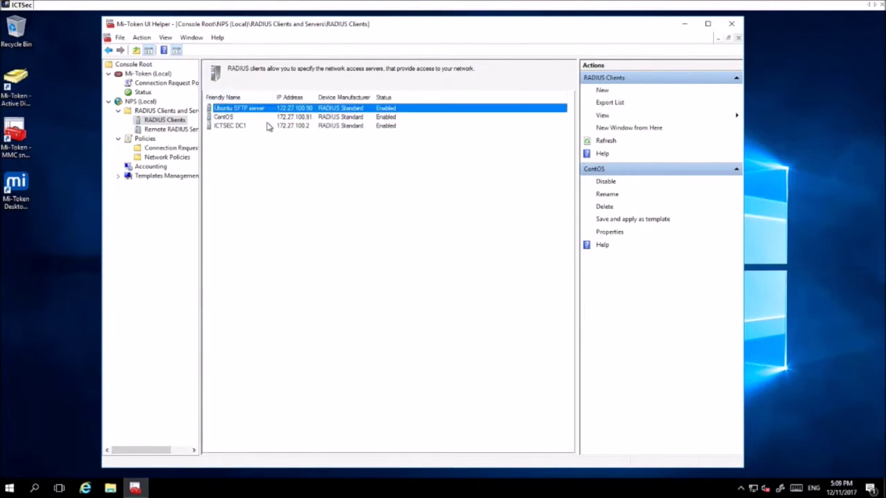
left_click(268, 118)
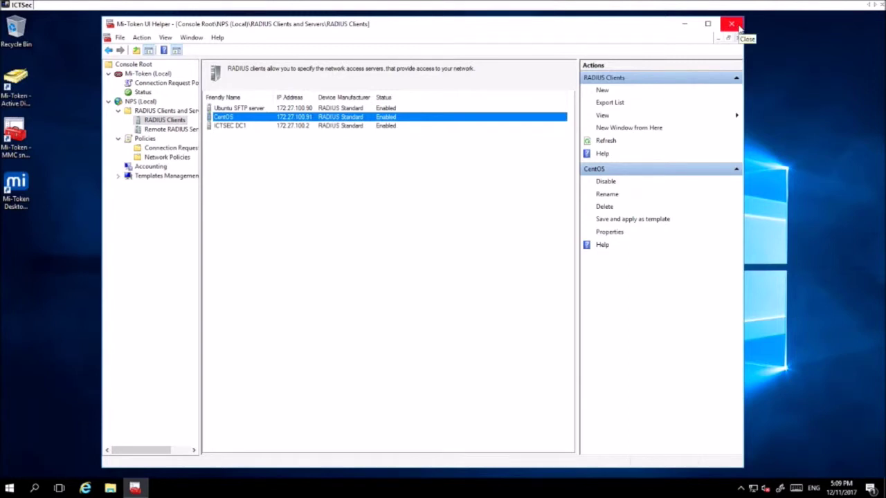
left_click(732, 24)
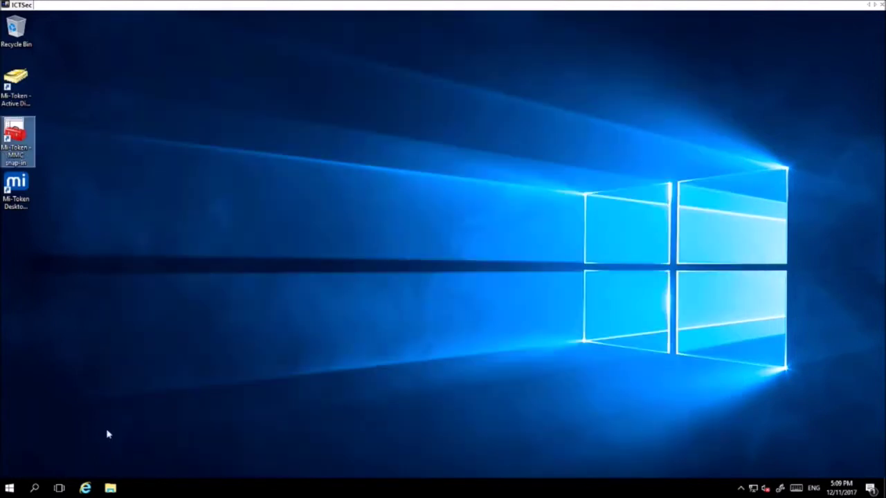
- Find and launch the RADIUS tester from the Start search with 'ra'
left_click(11, 488)
type("ra")
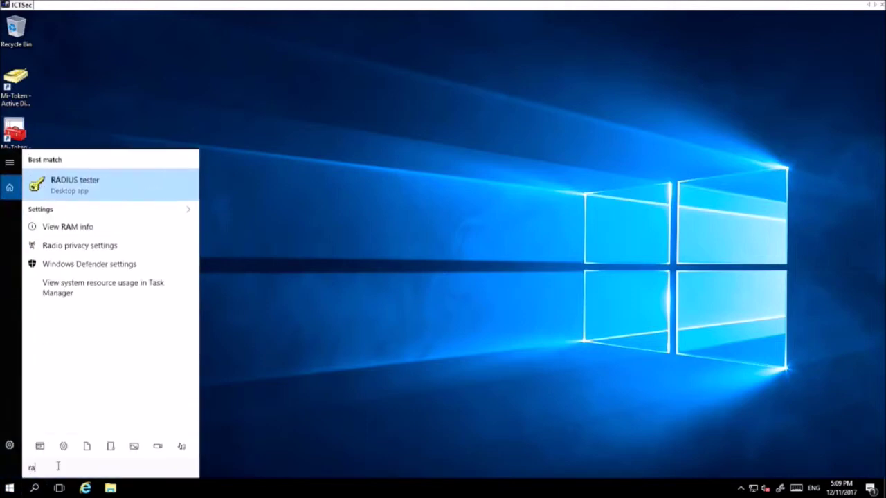
left_click(96, 187)
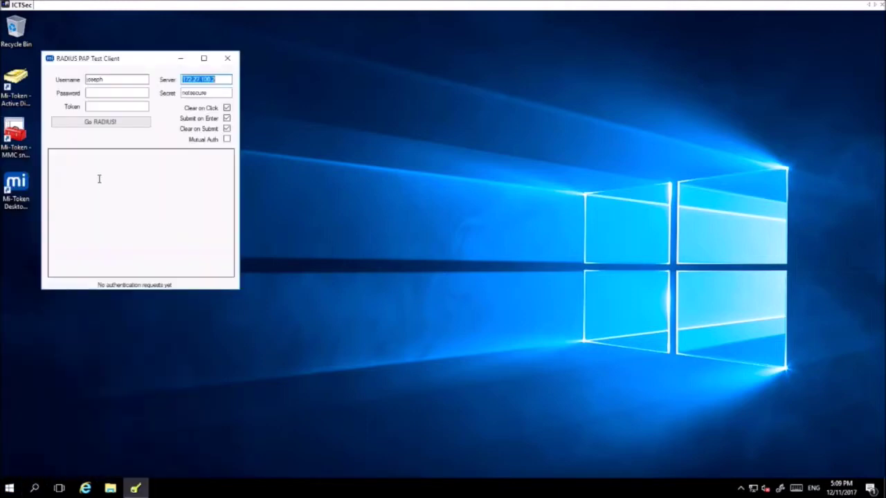
left_click_drag(131, 60, 220, 51)
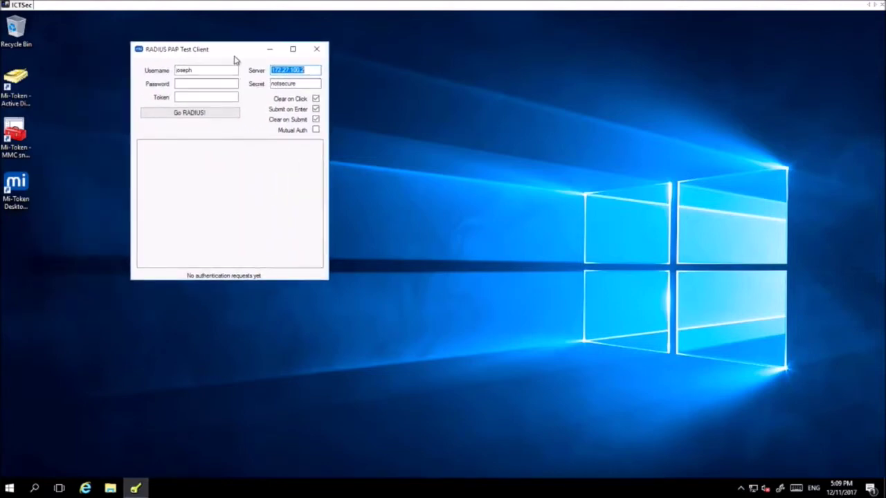
left_click(285, 70)
key("Tab")
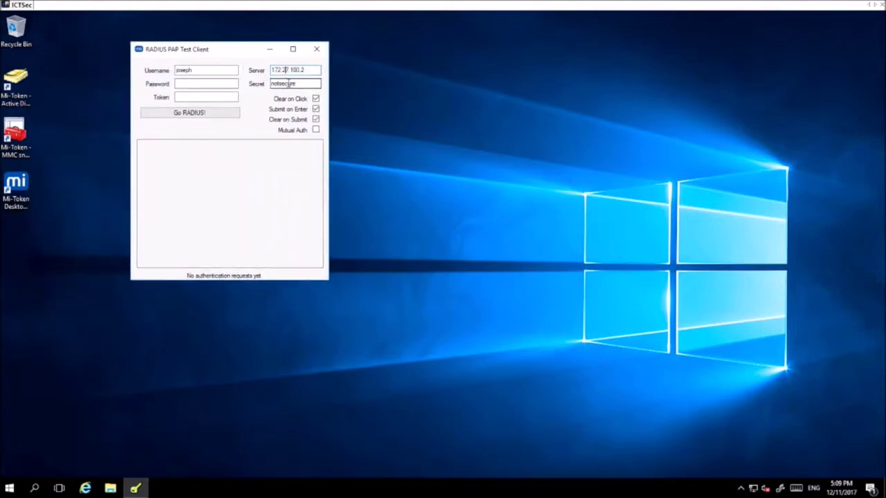
left_click(288, 83)
left_click(214, 83)
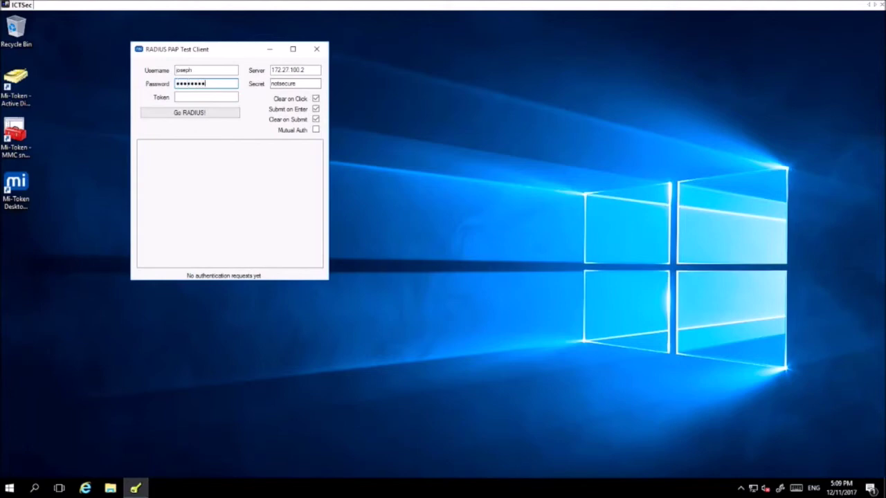
key("Tab")
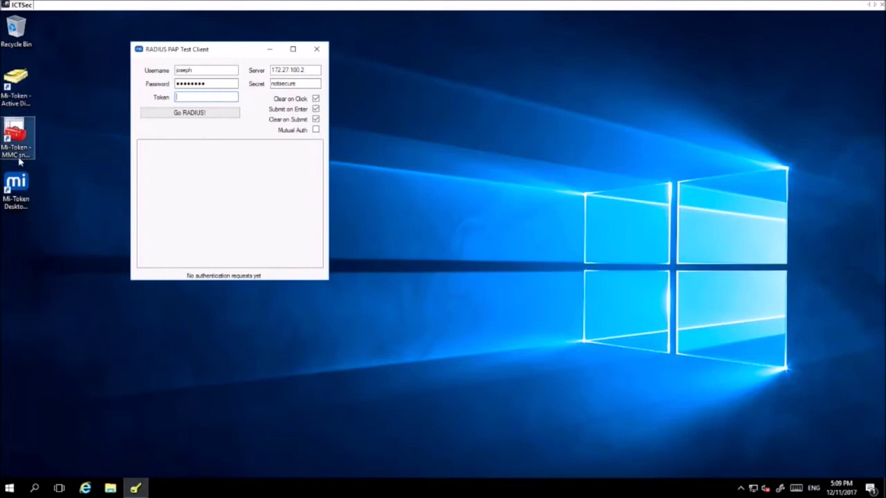
- Launch Mi-Token Desktop and unlock the soft token with its access password
double_click(24, 185)
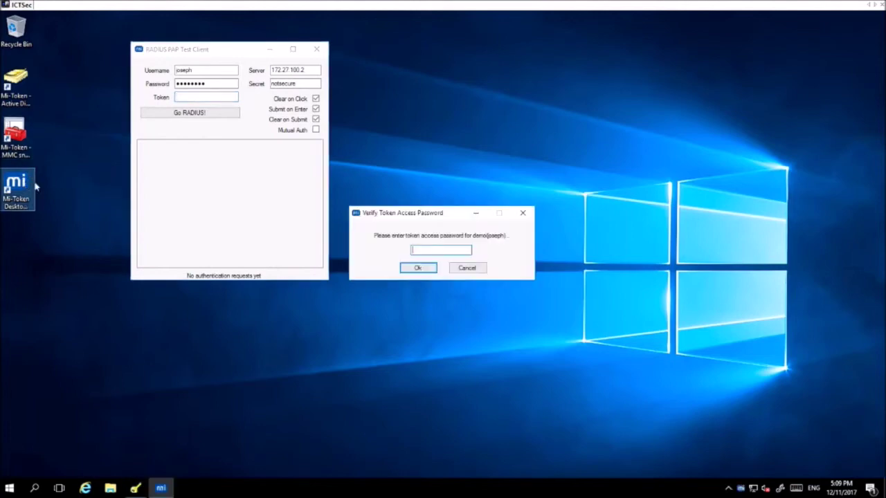
type("**")
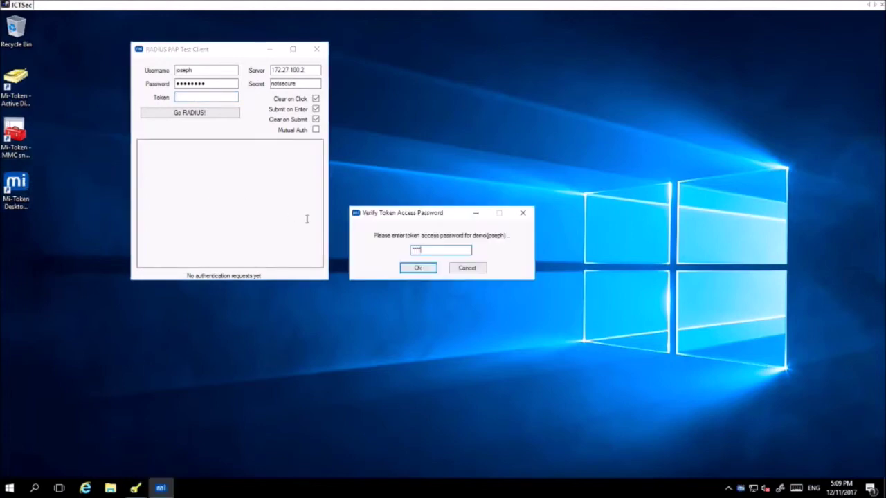
left_click(420, 267)
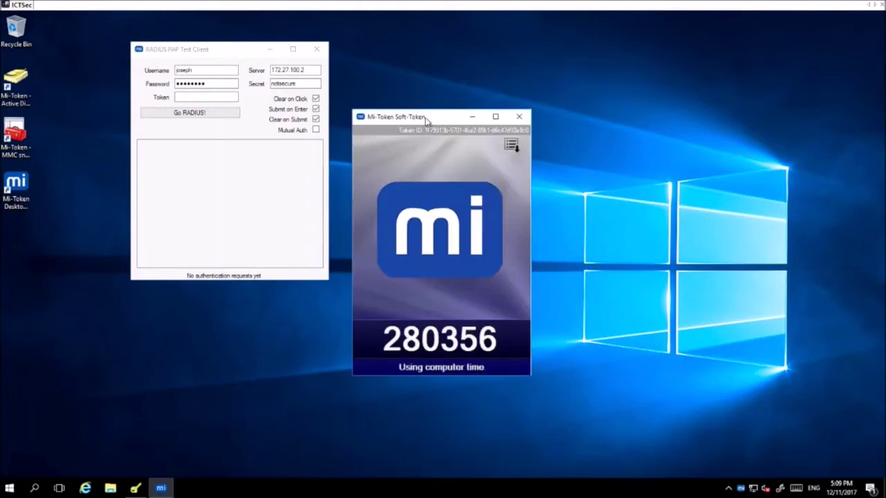
left_click_drag(432, 117, 463, 44)
- Submit the soft token's current one-time code and confirm the ACCESS_ACCEPT response
left_click(206, 97)
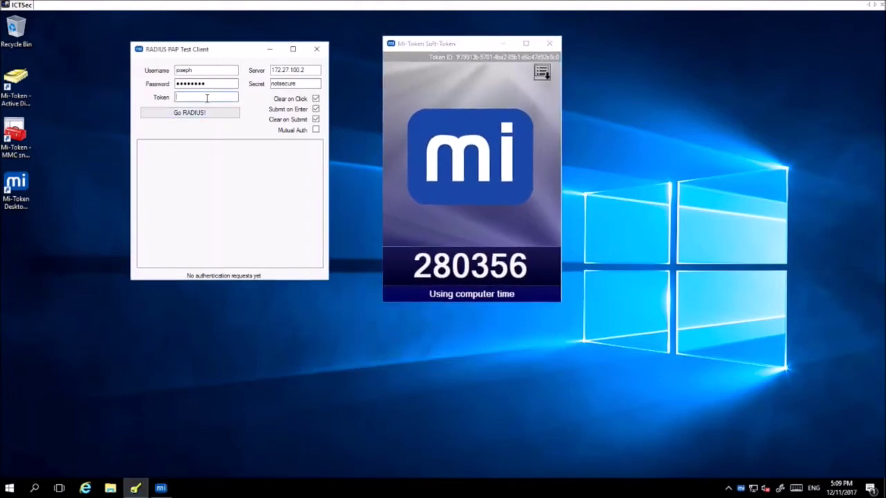
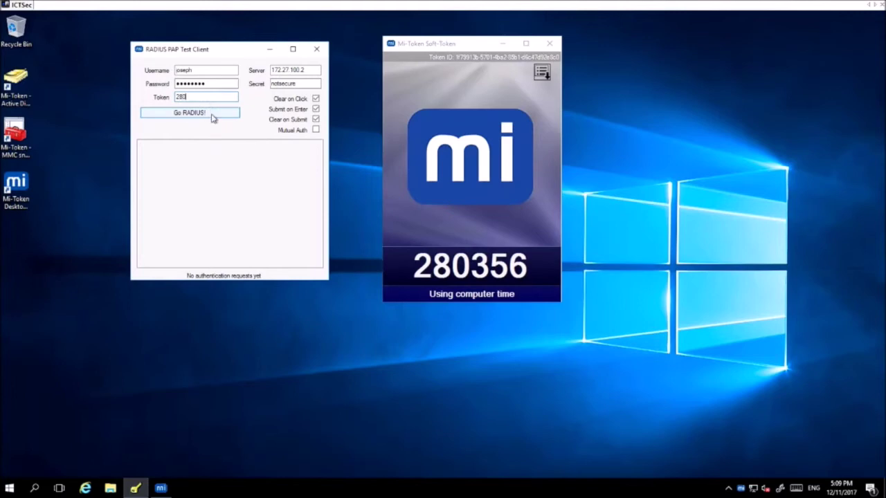
left_click(198, 114)
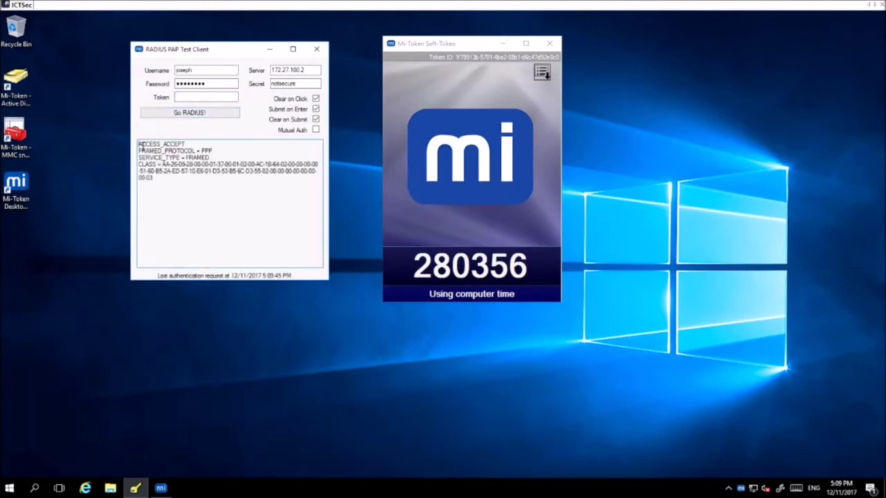
left_click_drag(141, 146, 189, 144)
left_click_drag(212, 181, 132, 142)
left_click(231, 161)
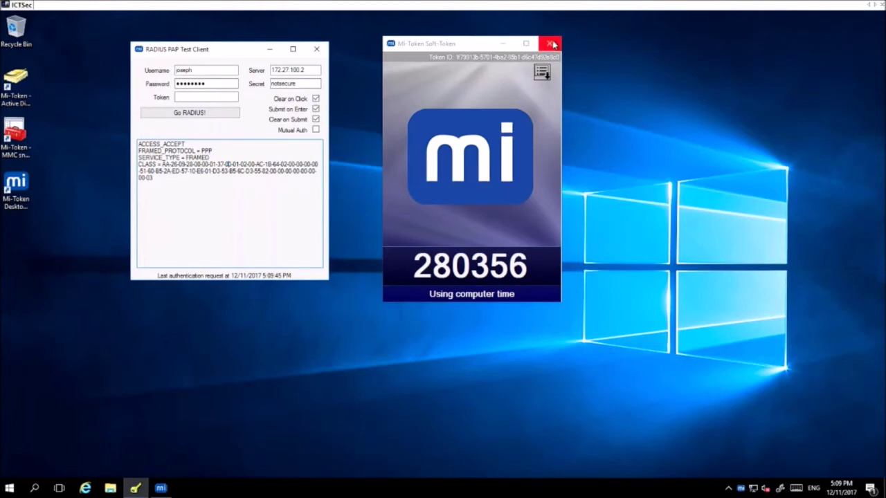
- Submit a wrong token code and confirm the ACCESS_REJECT response
left_click(213, 97)
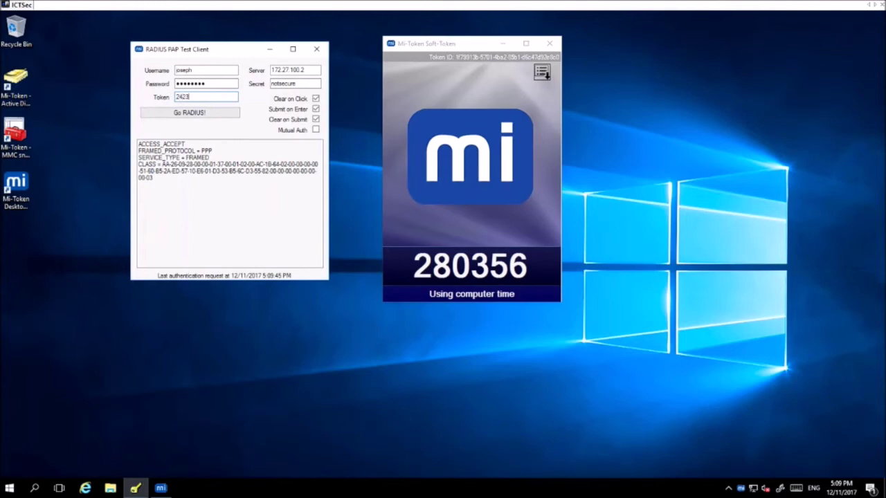
left_click(196, 114)
left_click_drag(140, 144, 212, 149)
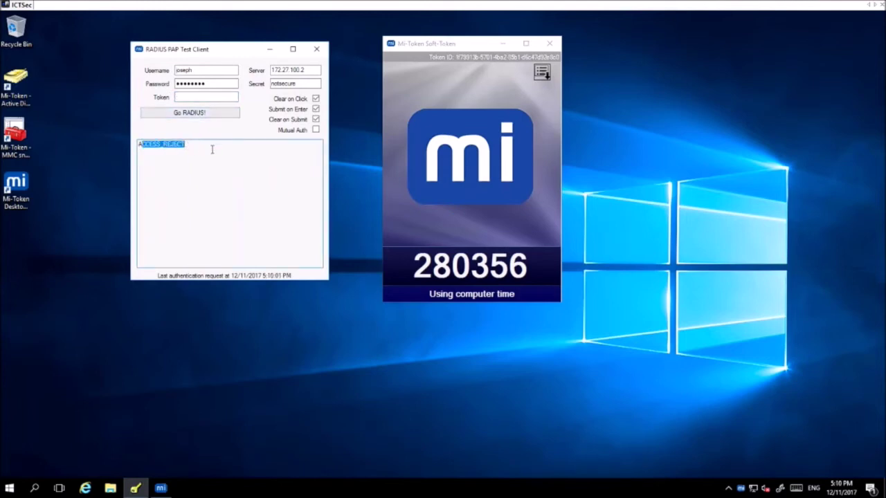
- Close the Mi-Token Soft-Token window and reposition the test client window
left_click(549, 43)
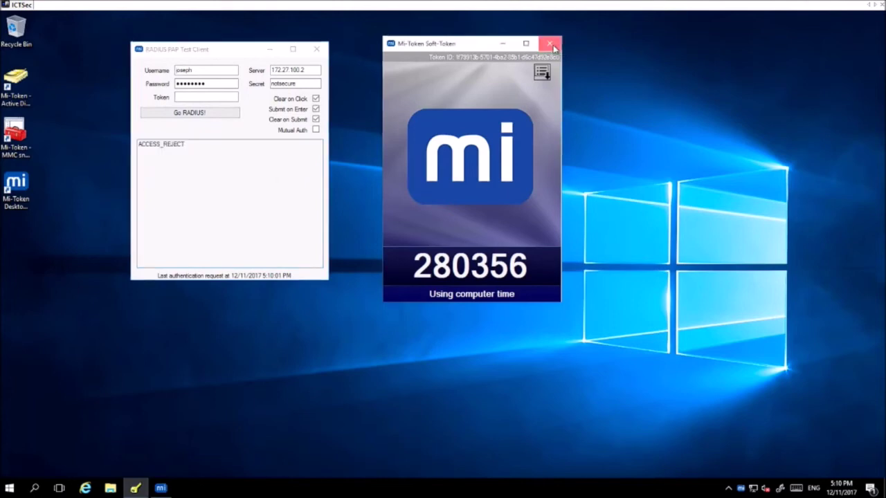
left_click(200, 146)
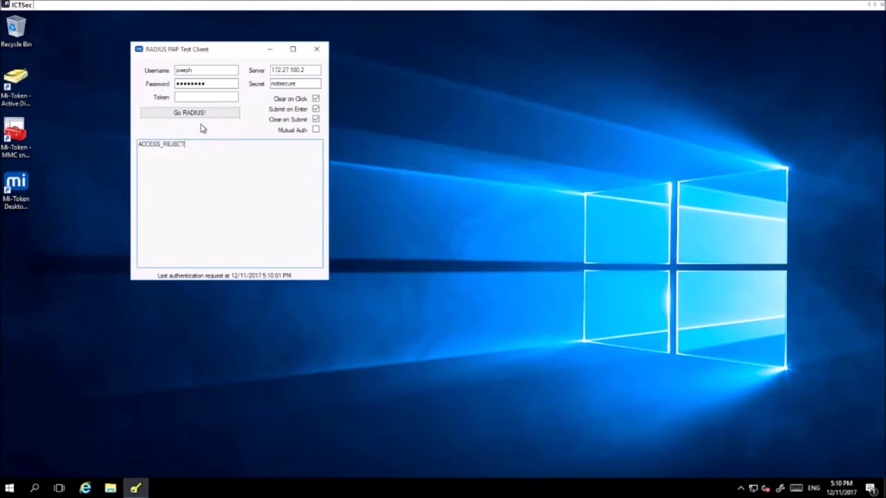
left_click_drag(219, 52, 270, 68)
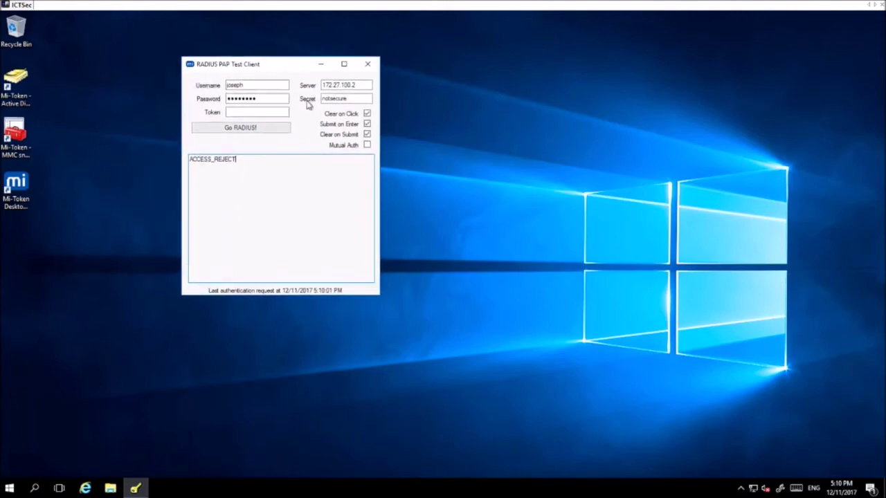